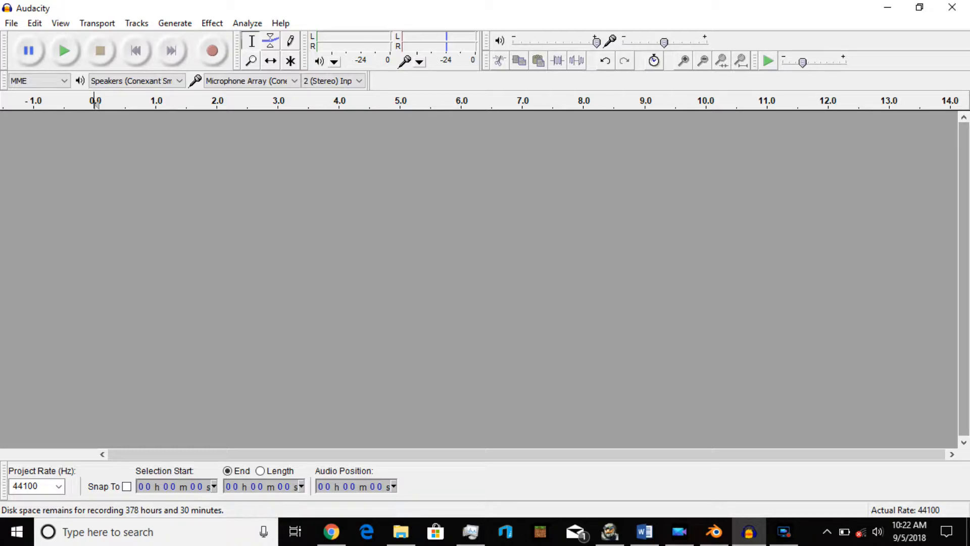
Record a short spoken voice clip of about five seconds.
click(213, 56)
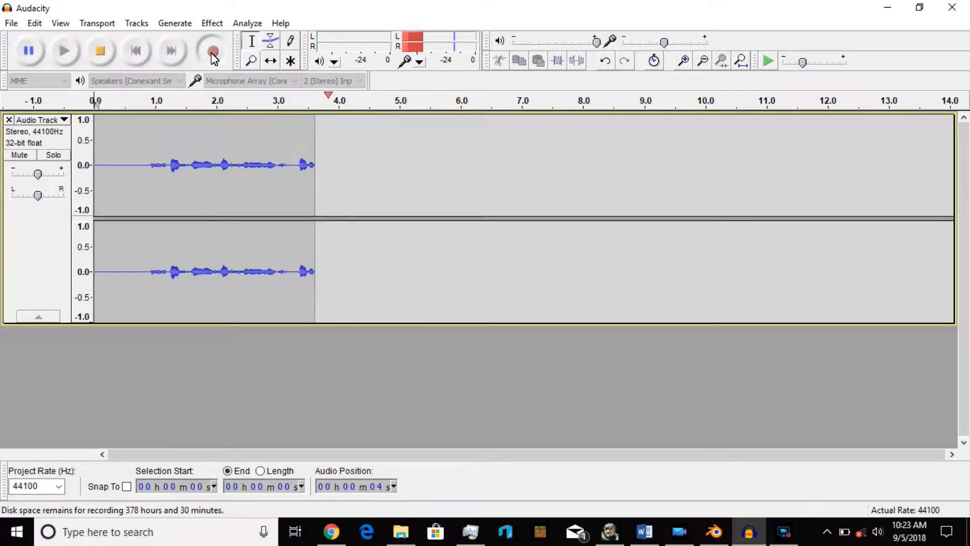
click(101, 52)
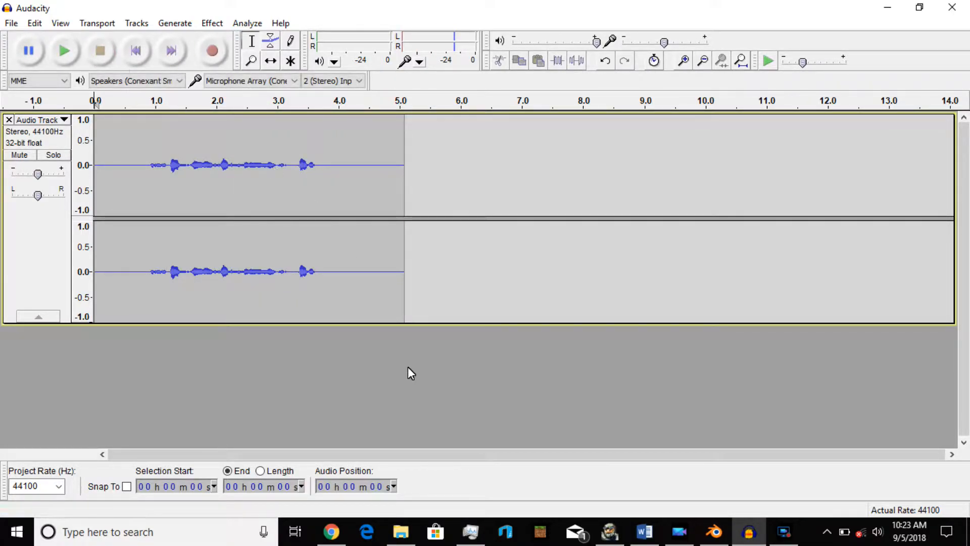
Play back the recording starting from about 0.7 s.
click(135, 178)
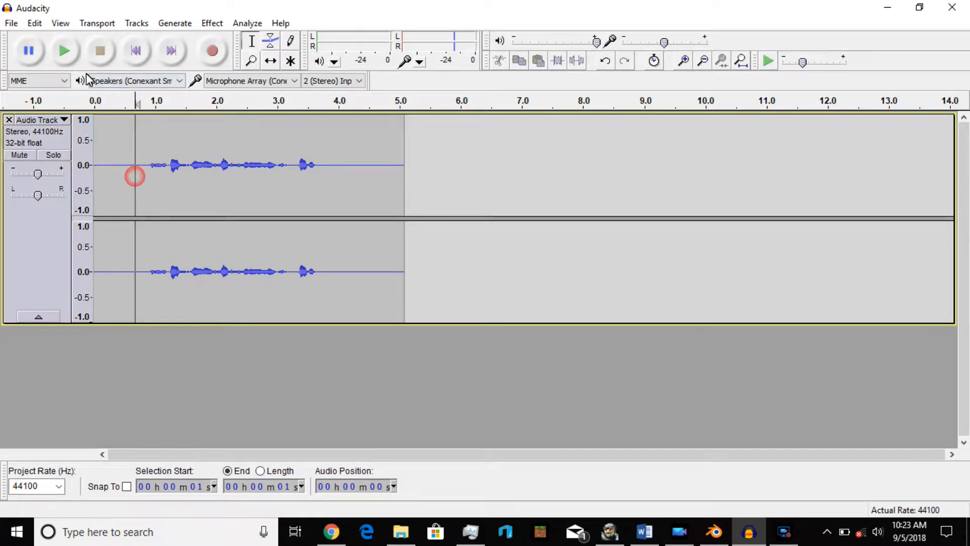
click(64, 52)
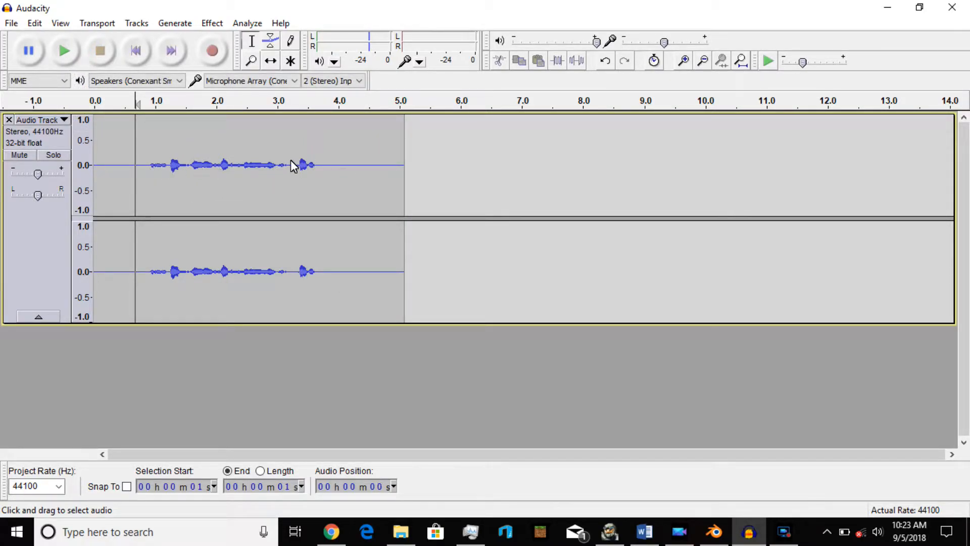
Amplify the whole clip to a new peak amplitude of 1.0 dB with clipping allowed, and play it back.
drag(143, 178, 289, 196)
double_click(128, 193)
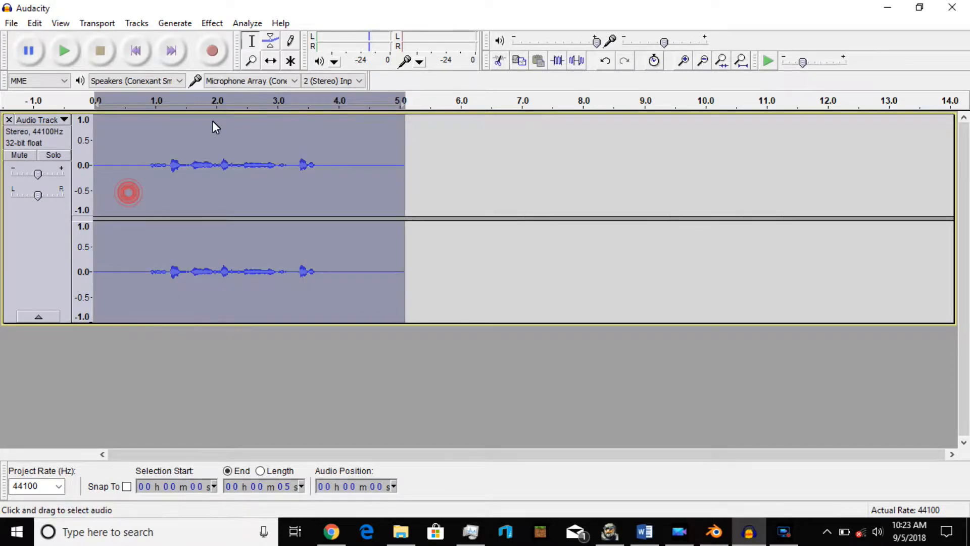
click(212, 23)
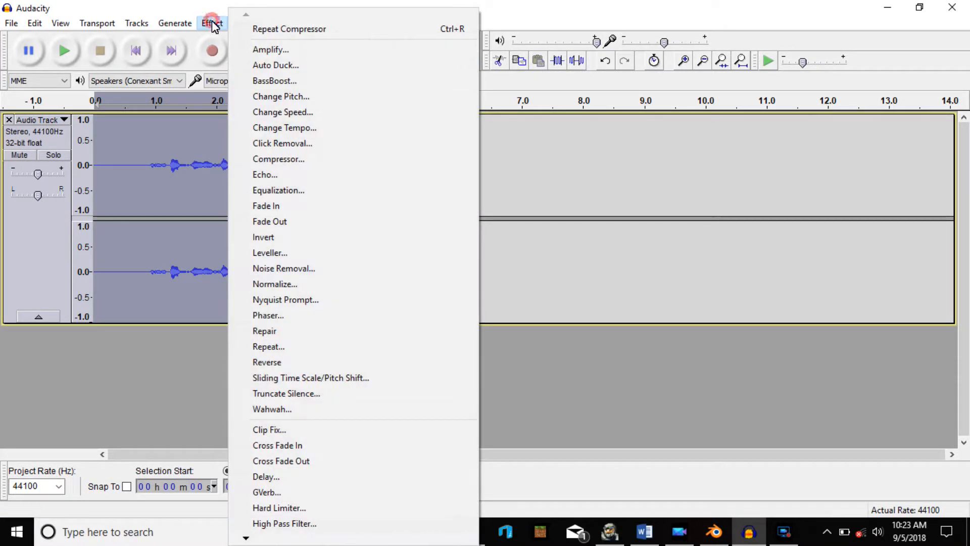
click(264, 50)
click(519, 273)
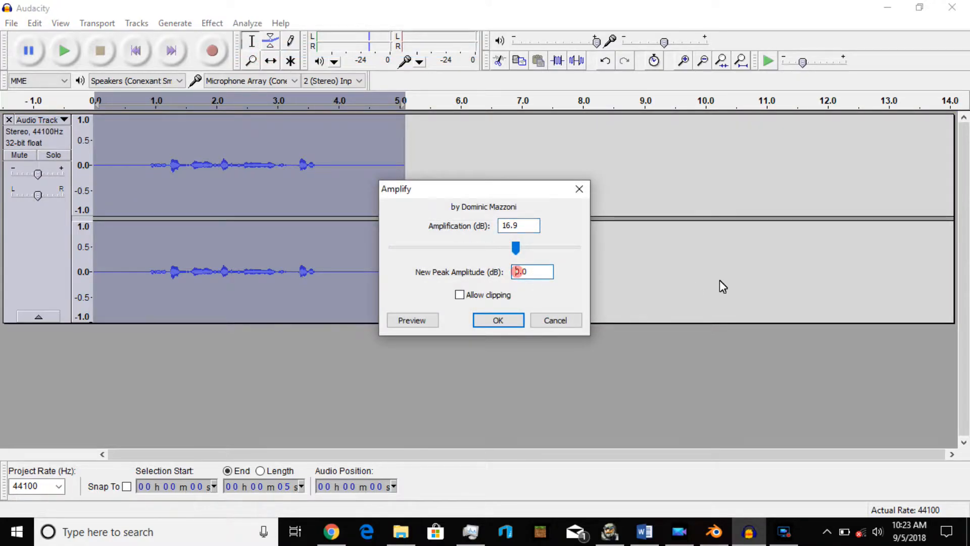
key(BackSpace)
text(1)
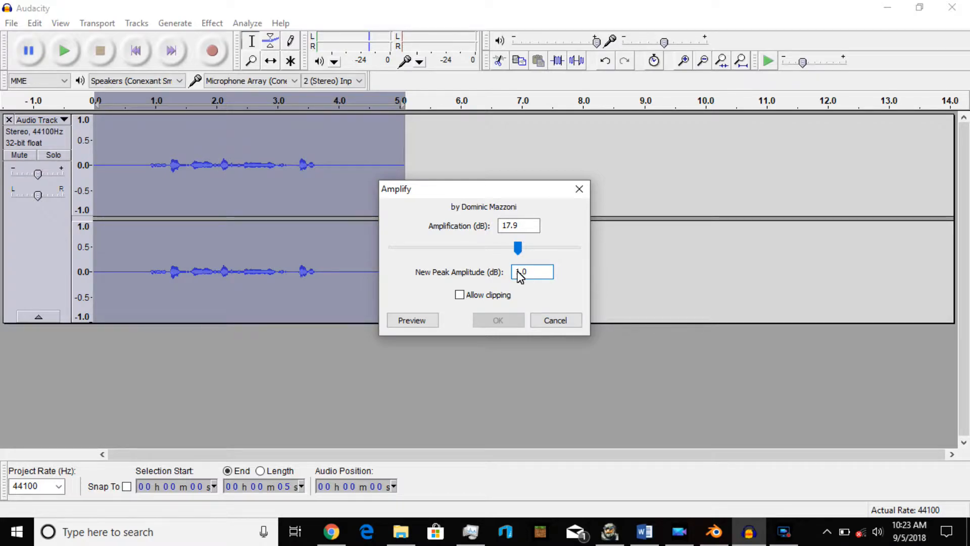
click(461, 296)
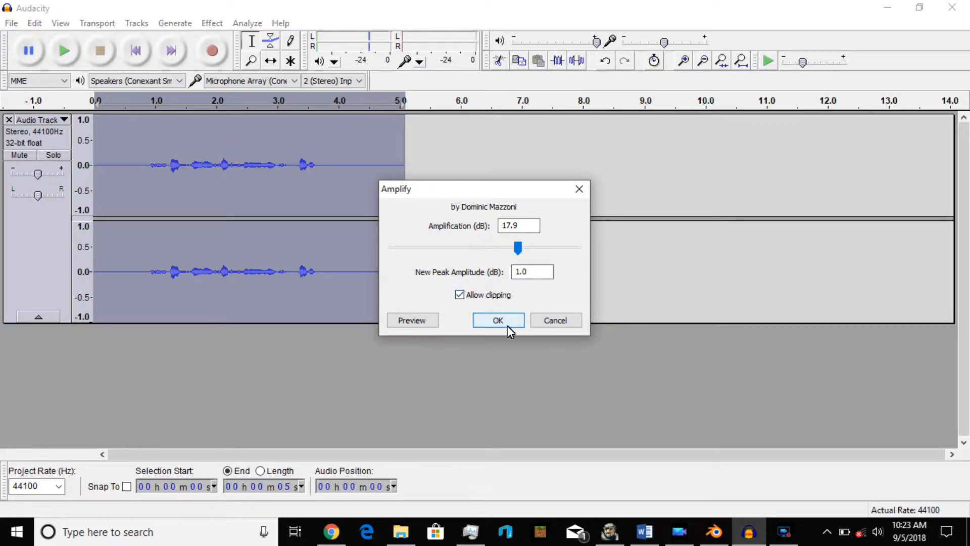
click(505, 321)
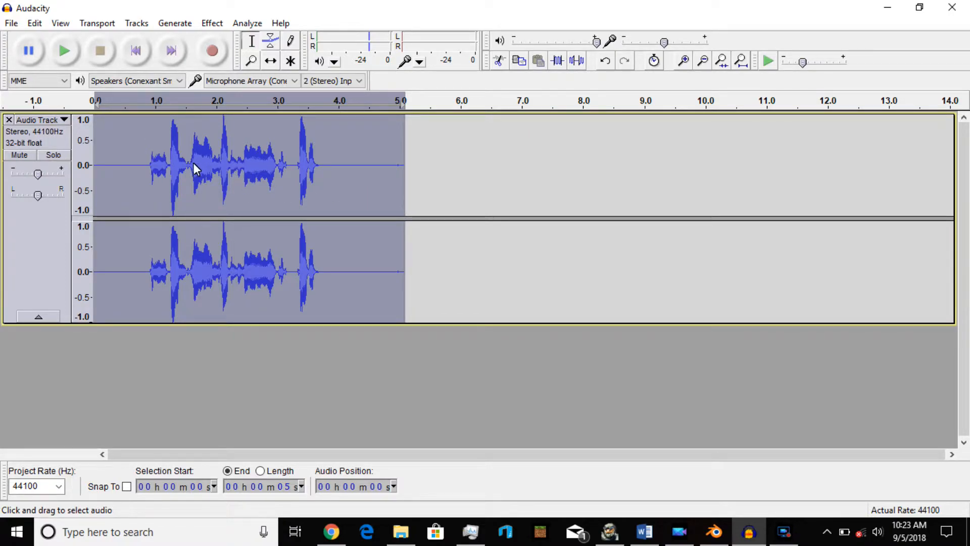
click(70, 50)
Capture a noise profile from the silent stretch before the speech.
drag(107, 176, 145, 180)
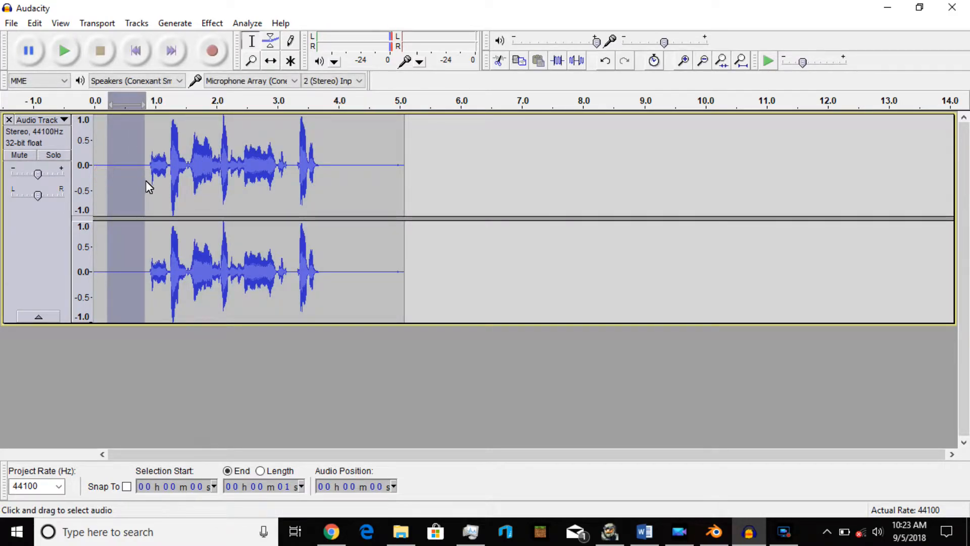
click(212, 23)
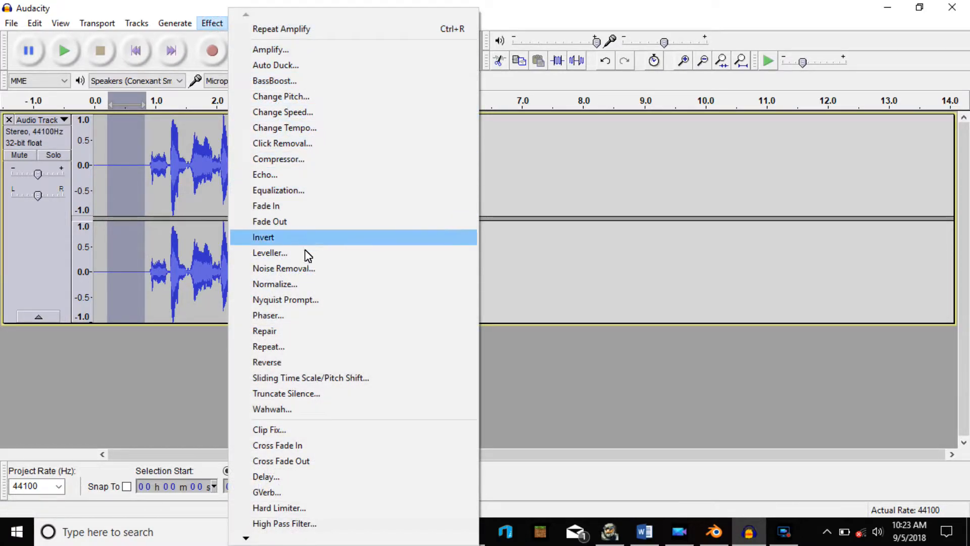
click(305, 269)
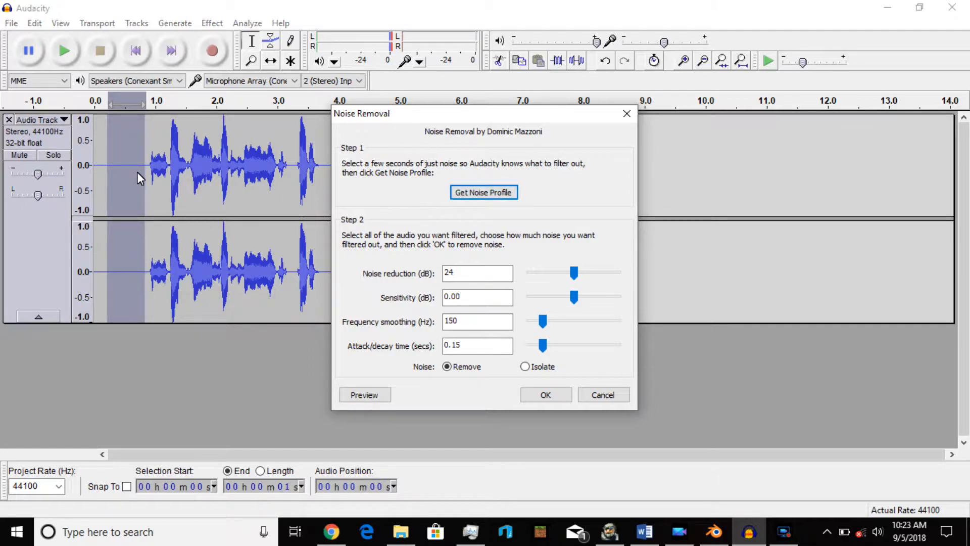
click(491, 194)
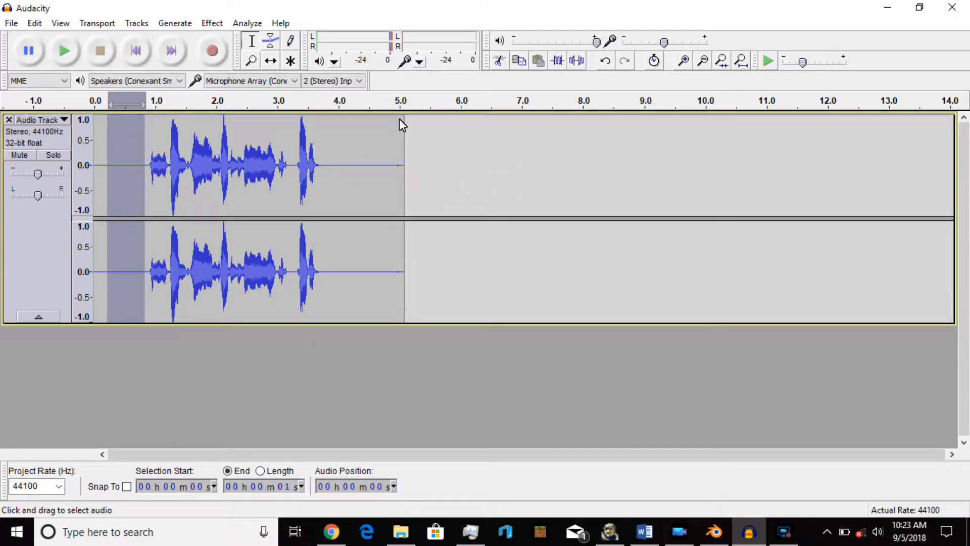
Apply Noise Removal to the selected lead-in segment, then select and play back the whole clip.
click(212, 22)
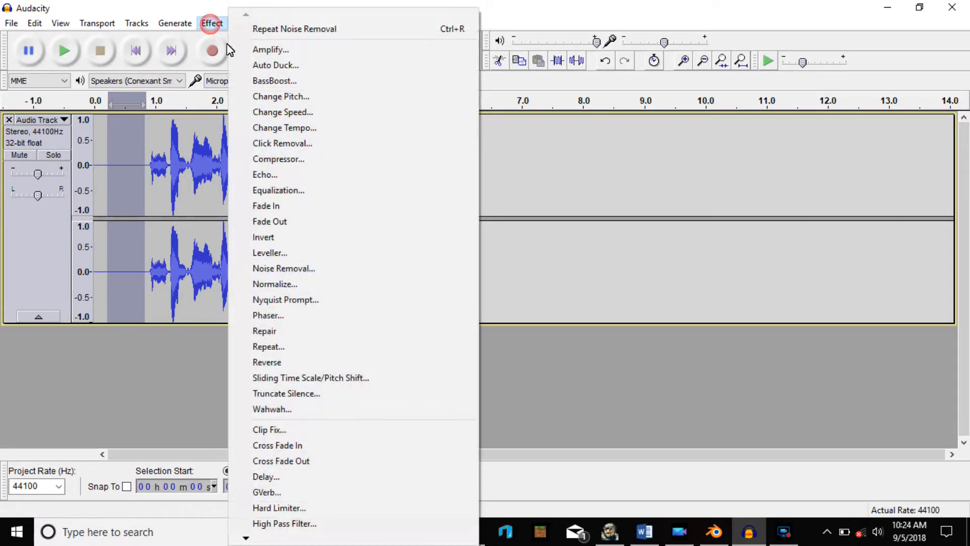
click(301, 268)
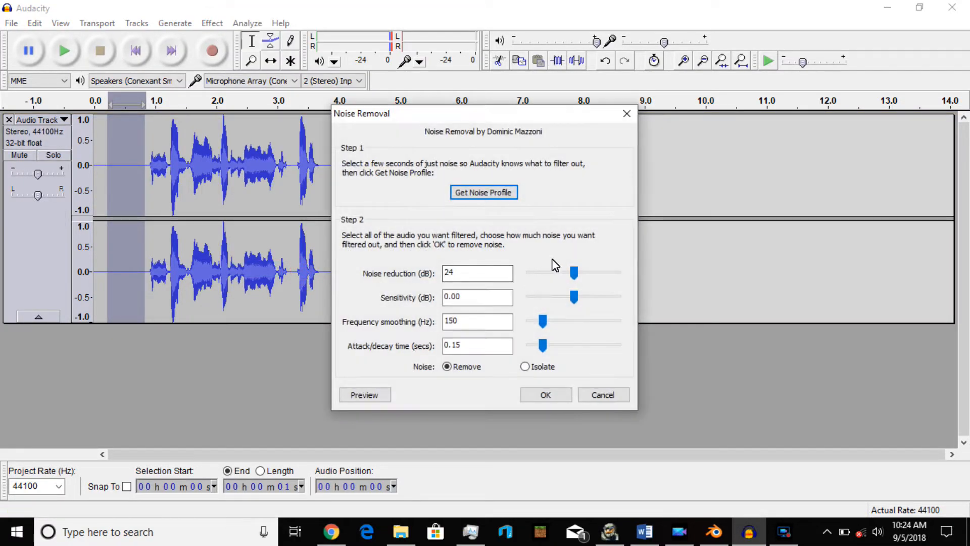
click(546, 393)
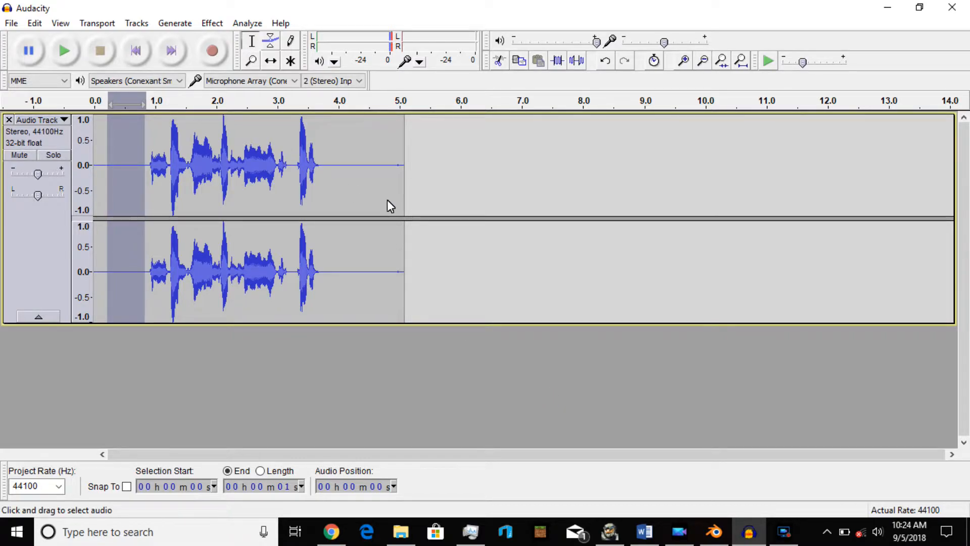
double_click(99, 183)
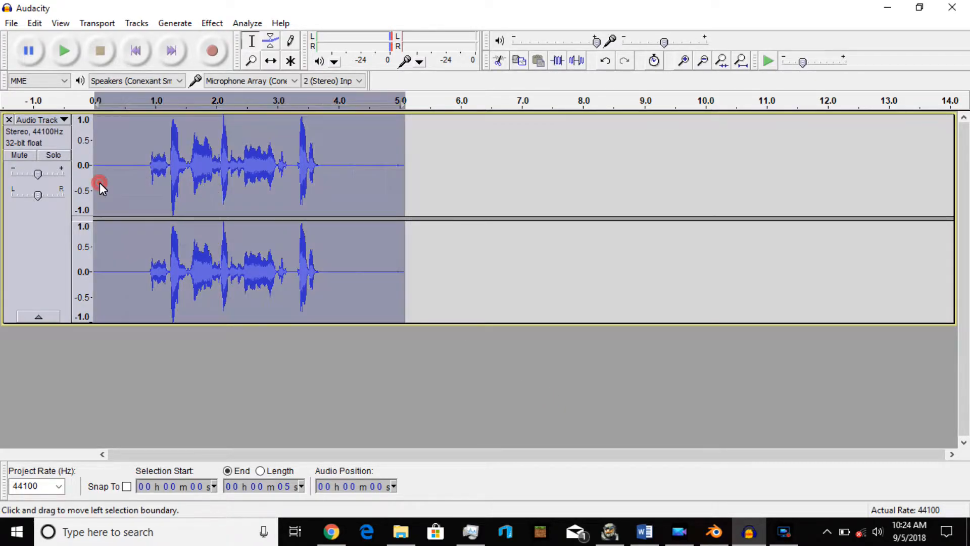
click(74, 52)
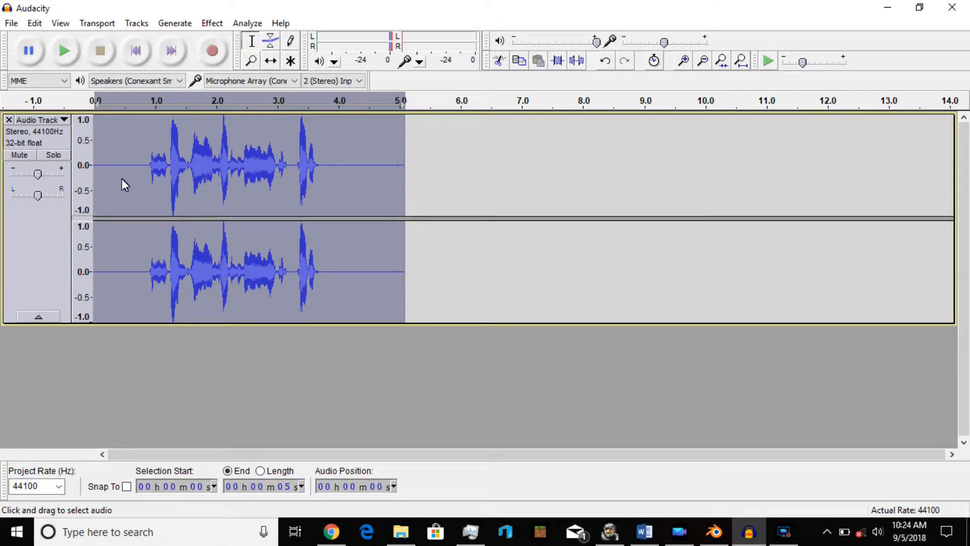
Capture a fresh noise profile from the silent stretch at the start of the clip.
drag(99, 177, 143, 180)
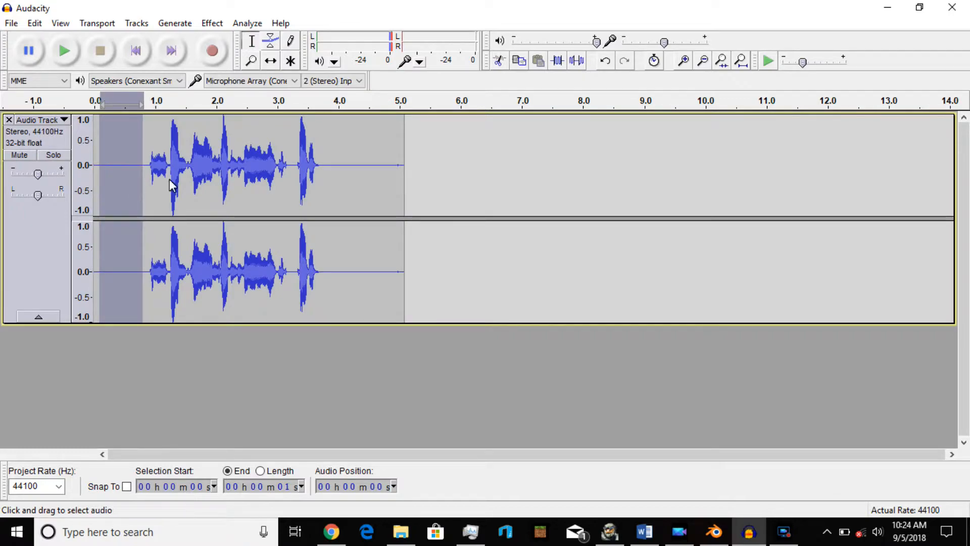
click(212, 23)
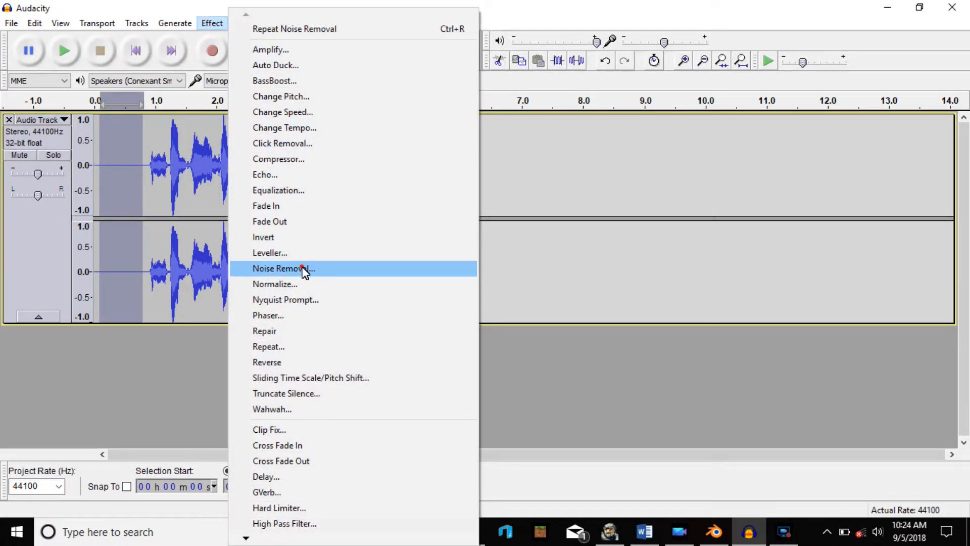
click(302, 267)
click(468, 196)
Apply Noise Removal with default settings to the whole clip and play back the result.
click(249, 215)
click(250, 216)
click(213, 23)
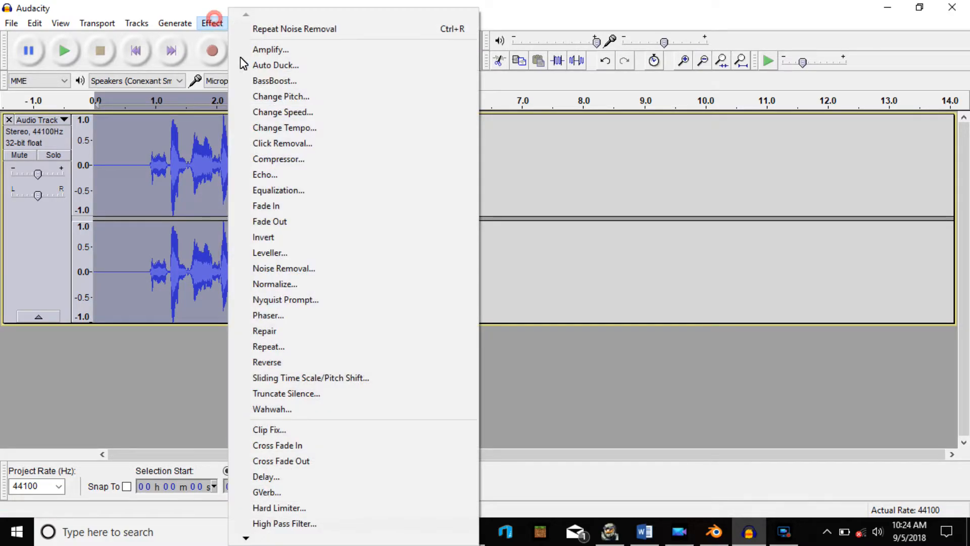
click(303, 268)
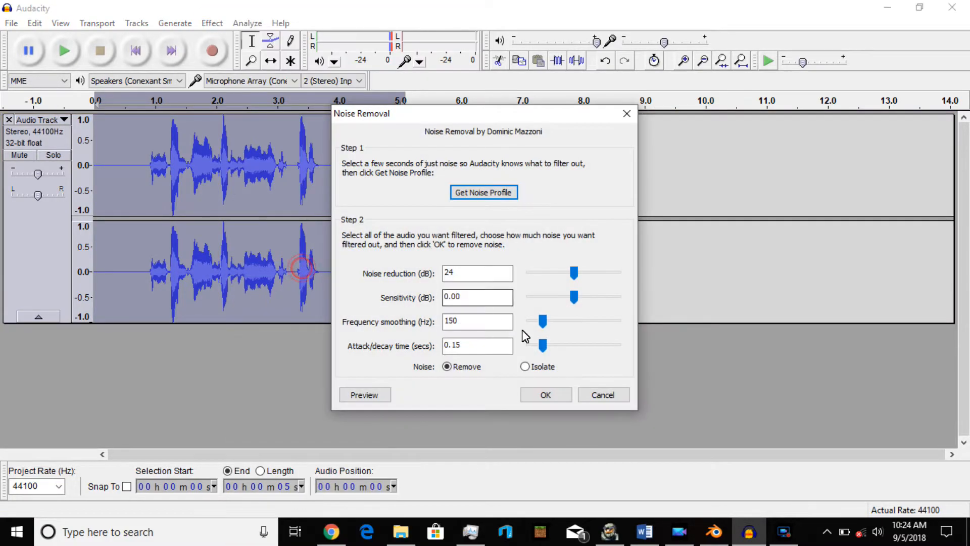
click(556, 392)
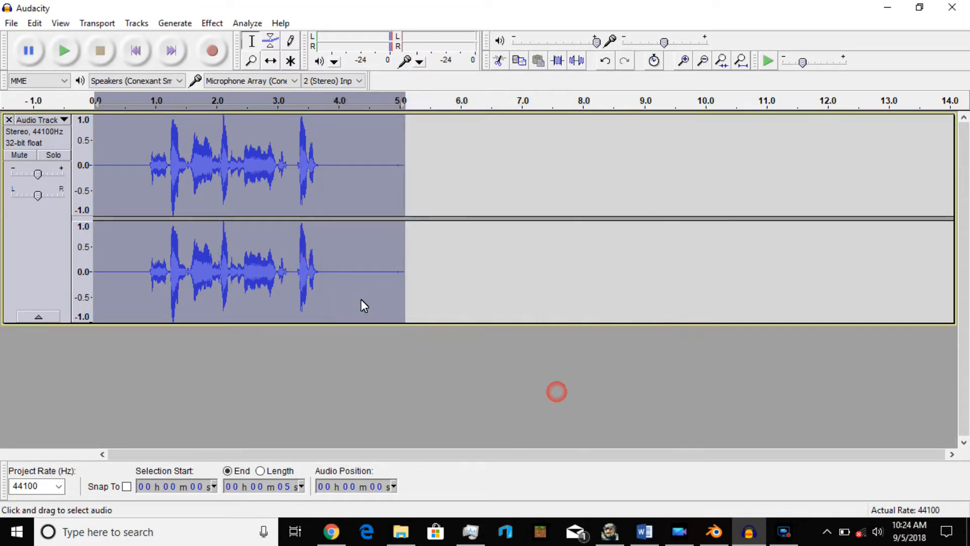
click(67, 50)
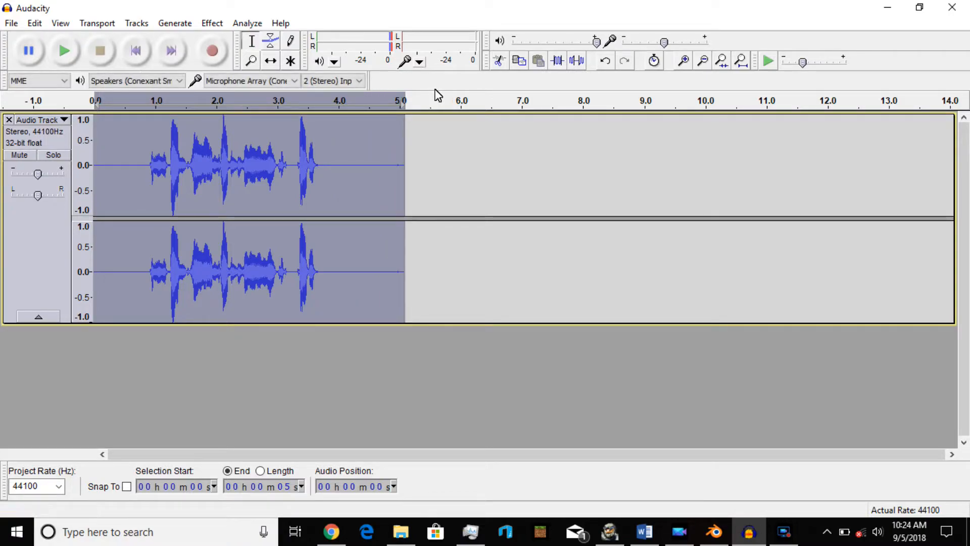
Apply a High Pass Filter to the whole clip with 6 dB rolloff and 1000 Hz cutoff.
click(337, 190)
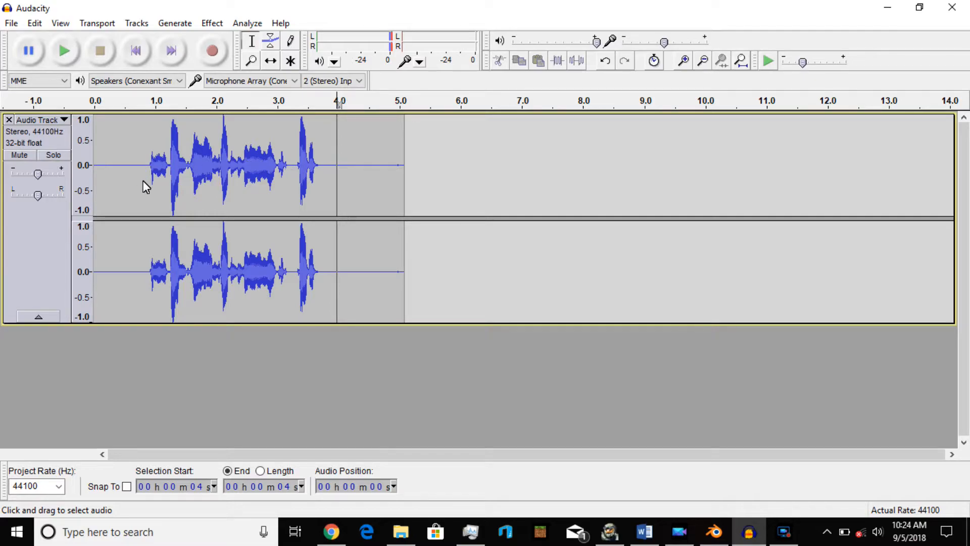
click(96, 182)
drag(96, 182, 405, 188)
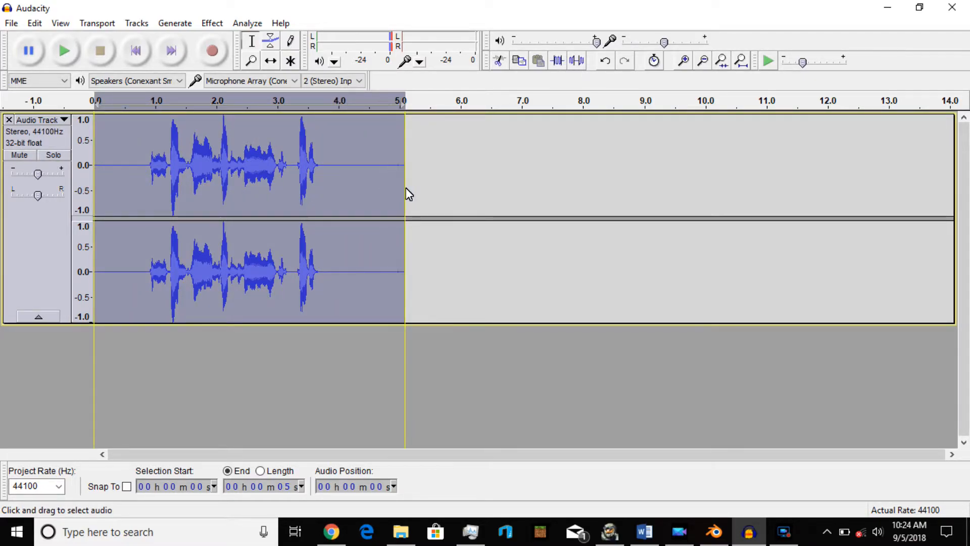
click(212, 22)
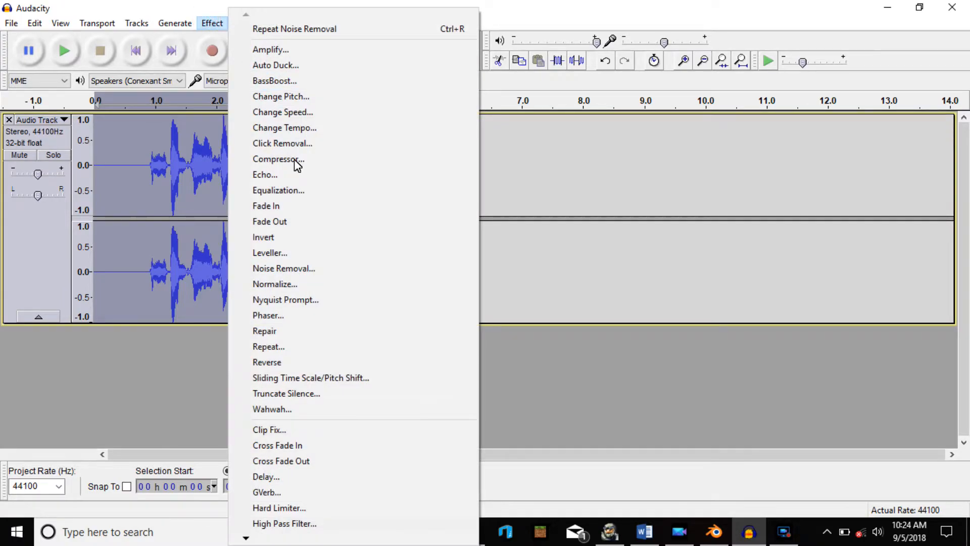
click(280, 524)
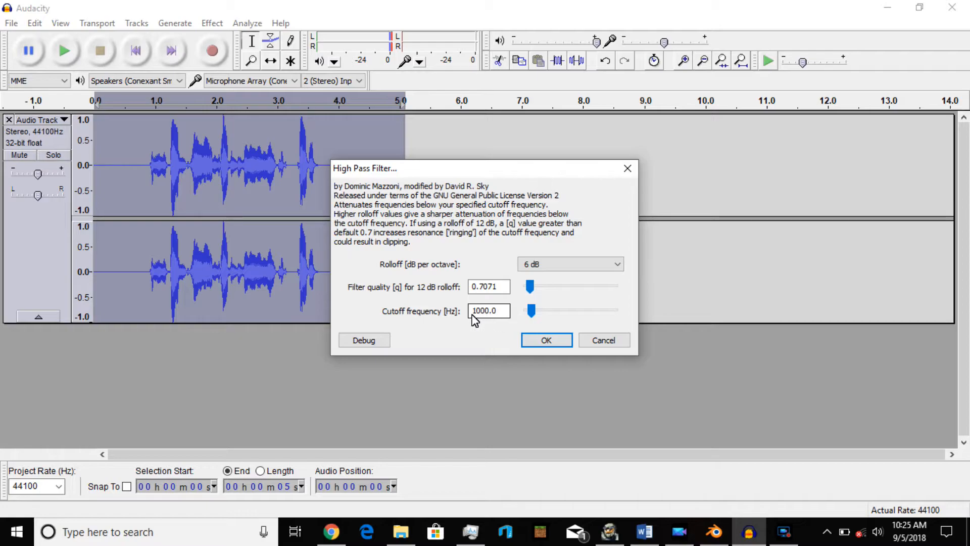
click(539, 343)
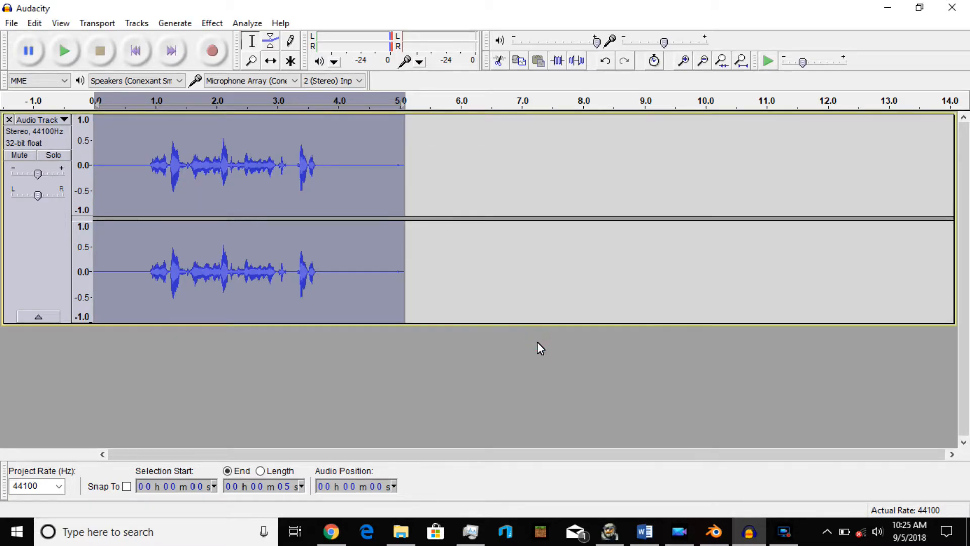
Apply Equalization to the whole clip using the current graphic EQ curve.
click(212, 23)
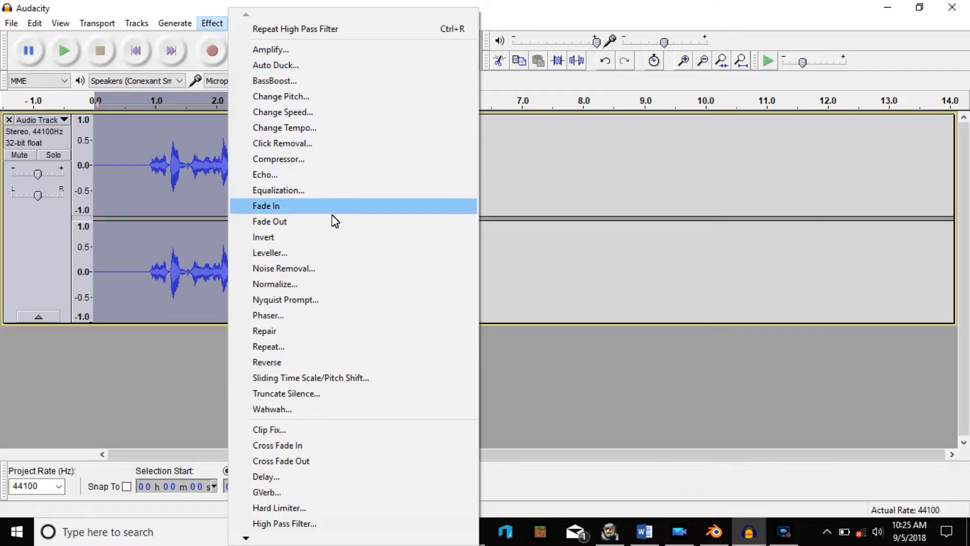
click(320, 191)
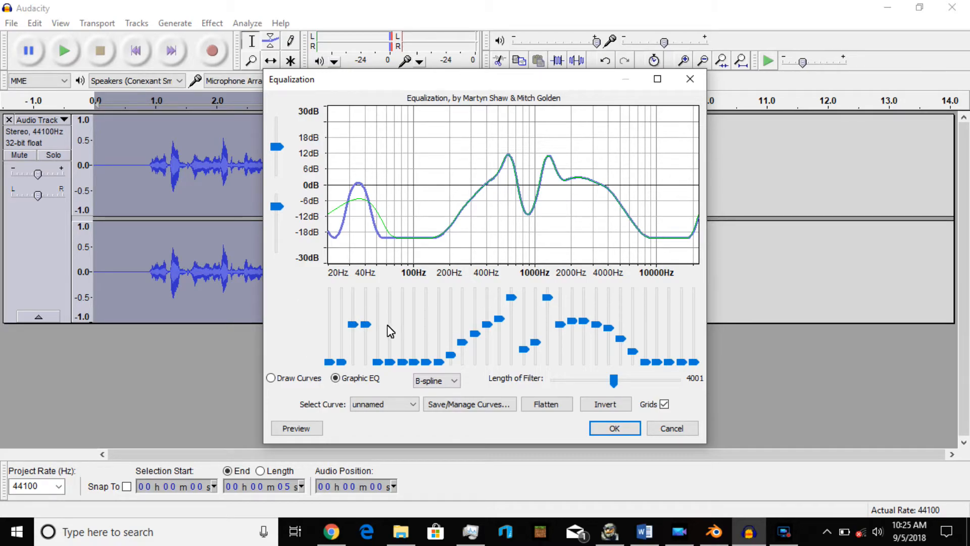
click(623, 430)
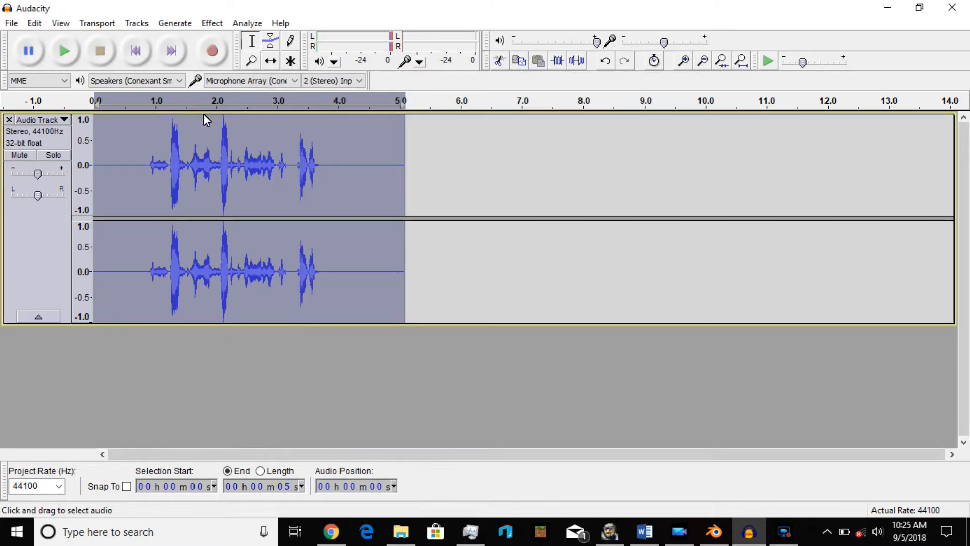
Apply the Compressor to the whole clip with threshold -13 dB, noise floor -55 dB, ratio 3.5:1, and play it back.
click(212, 23)
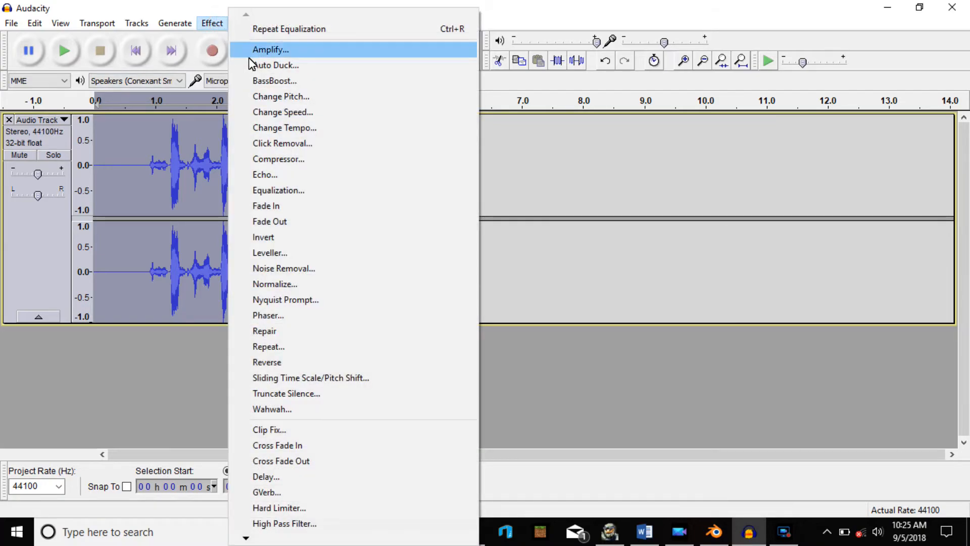
click(287, 157)
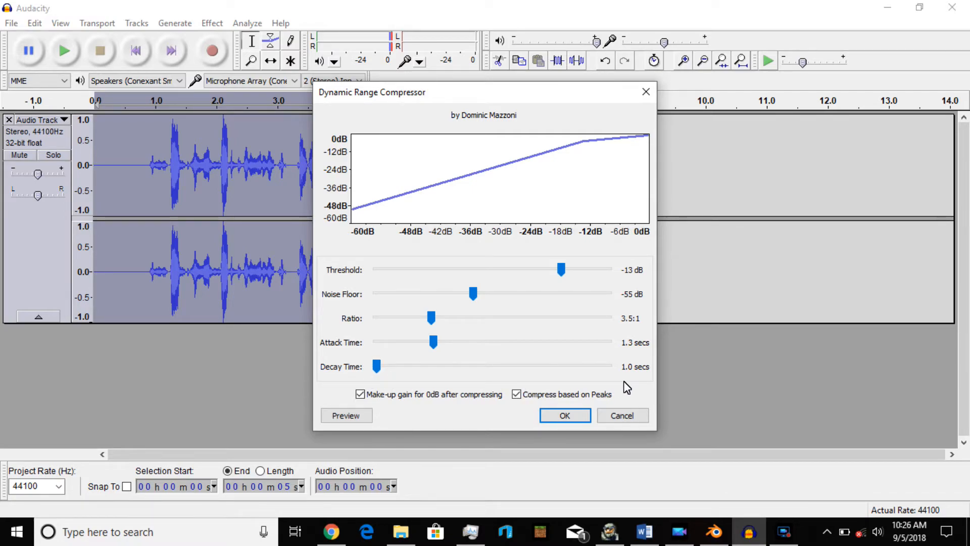
click(578, 415)
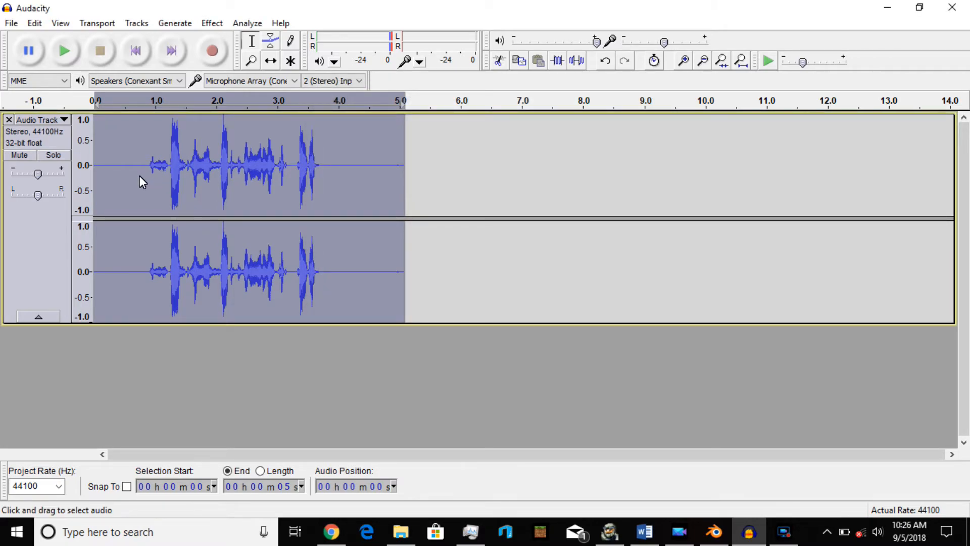
click(145, 177)
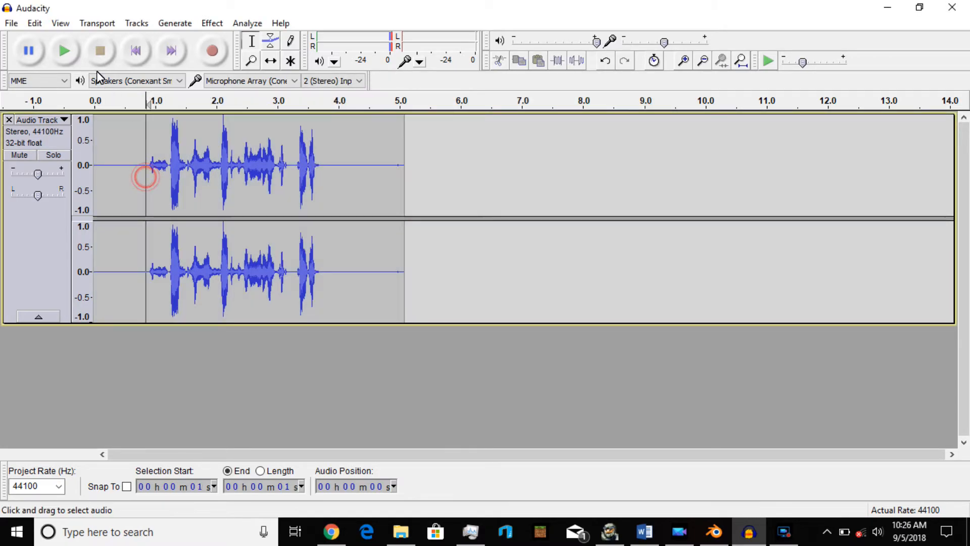
click(67, 47)
Select the whole clip and apply a High Pass Filter with 6 dB rolloff and 1000 Hz cutoff again.
drag(94, 184, 404, 199)
click(212, 22)
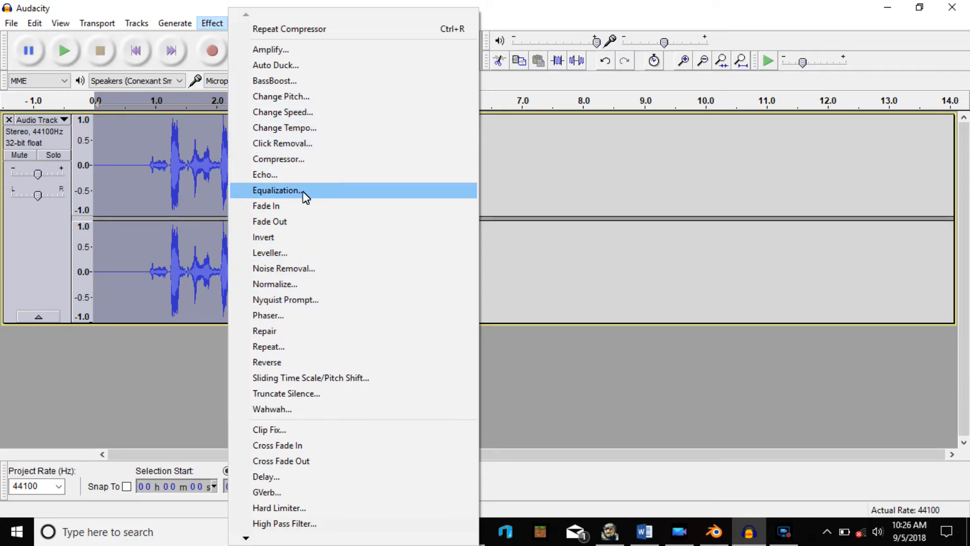
click(338, 523)
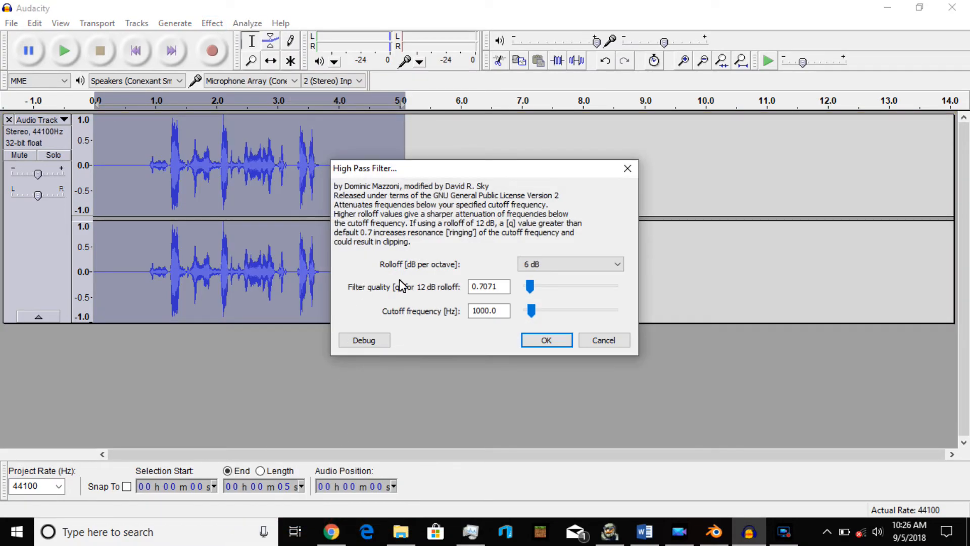
click(541, 340)
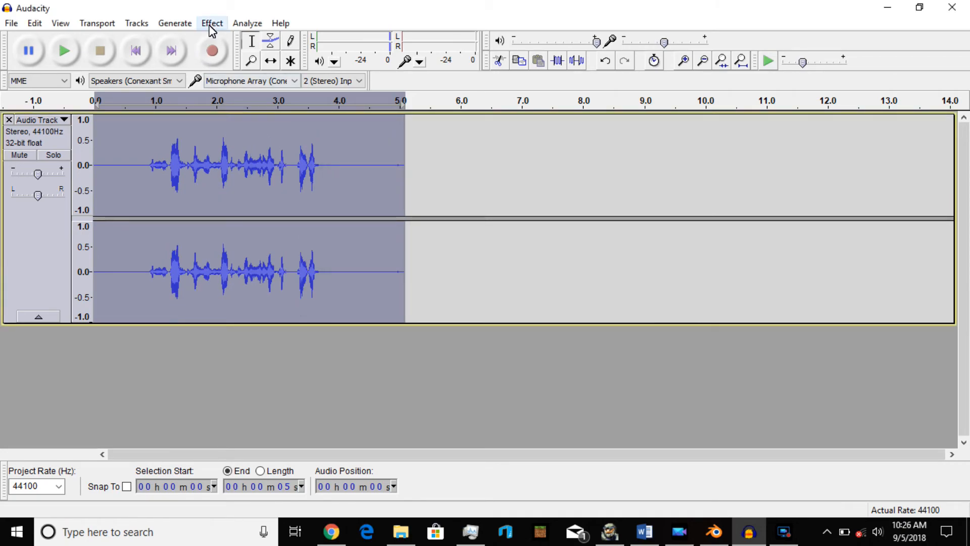
Apply Equalization to the selected clip again with the same graphic EQ curve.
click(211, 24)
click(280, 190)
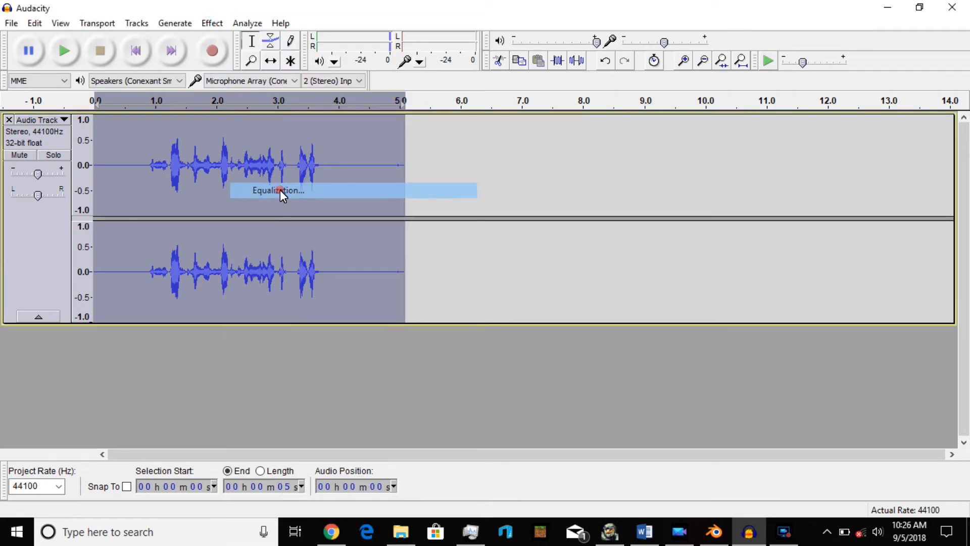
click(614, 428)
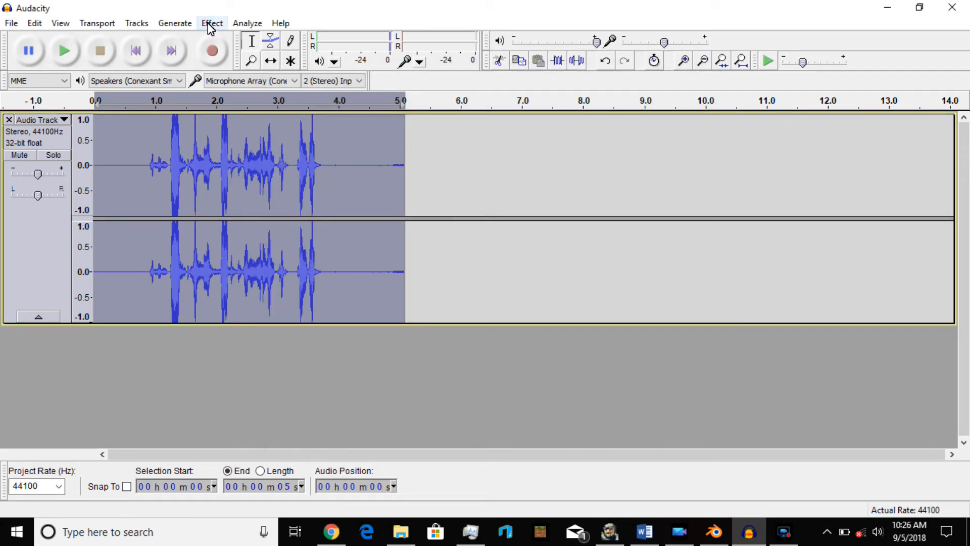
Apply the Compressor again to the selected clip and play it back from just before the speech.
click(211, 23)
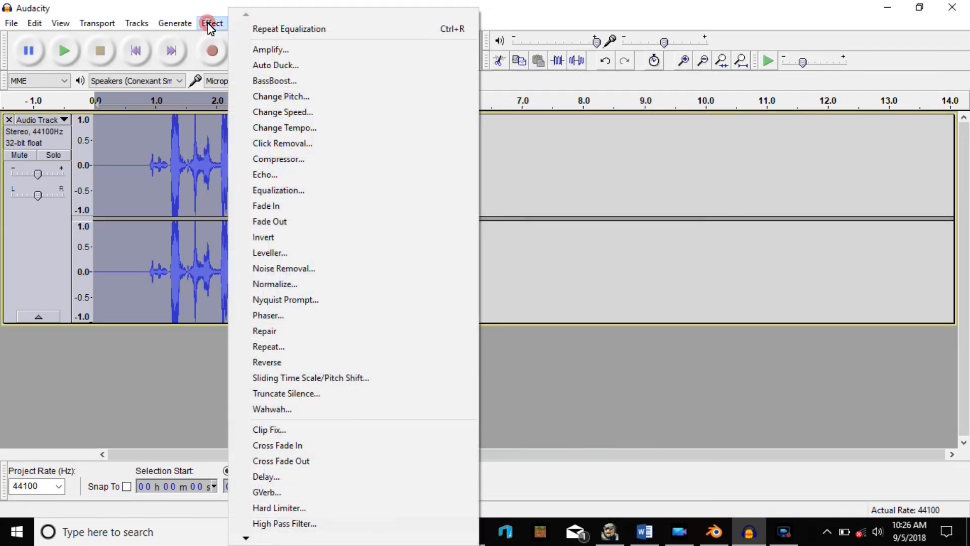
click(293, 158)
click(553, 419)
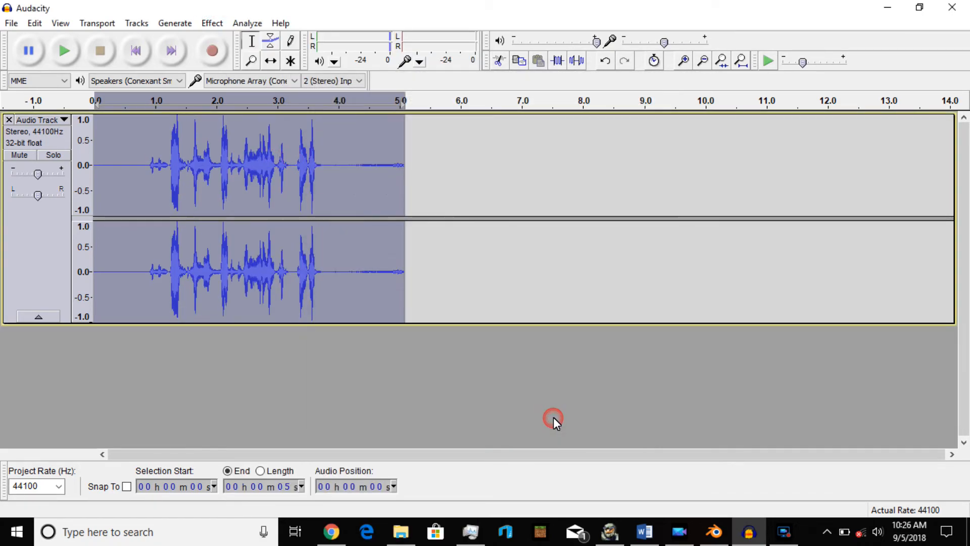
click(141, 184)
click(64, 51)
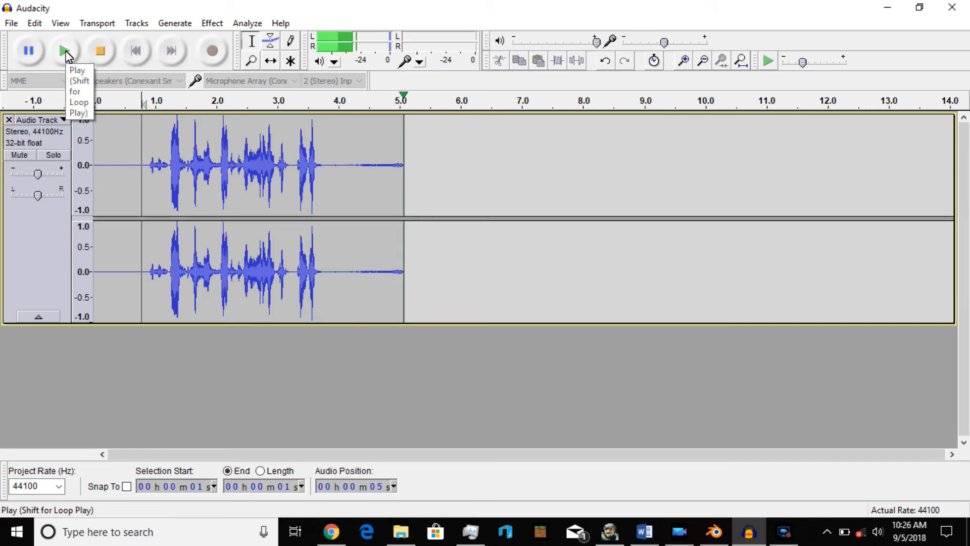
Delete the silent tail of the clip from about 4.0 s to its end.
drag(329, 174, 405, 185)
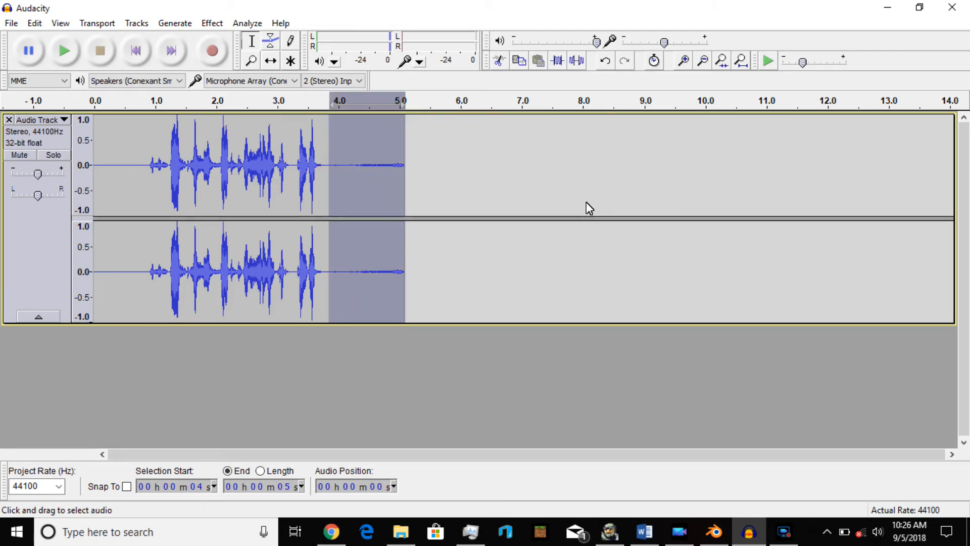
key(Delete)
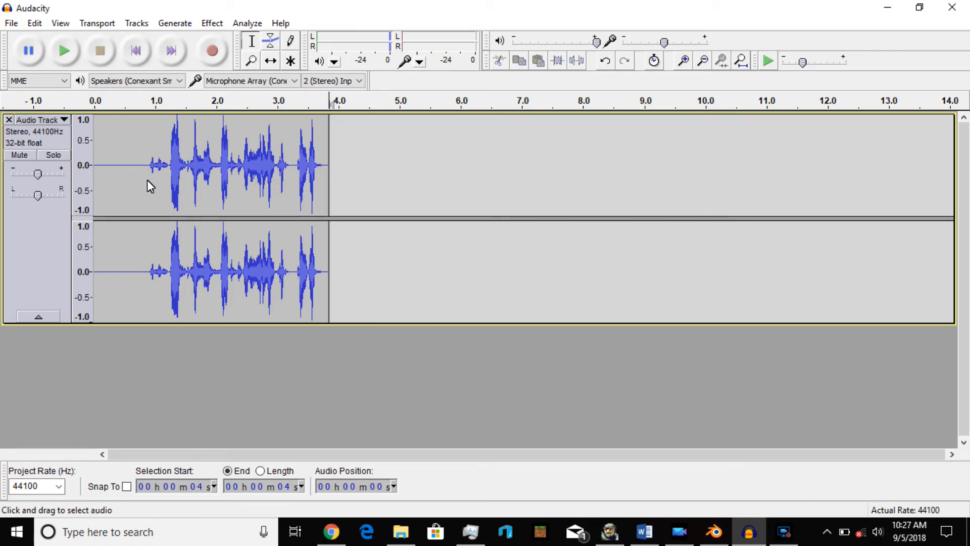
Delete the silent lead-in before the speech, about the first 0.8 s, and play back the trimmed clip.
drag(145, 180, 94, 180)
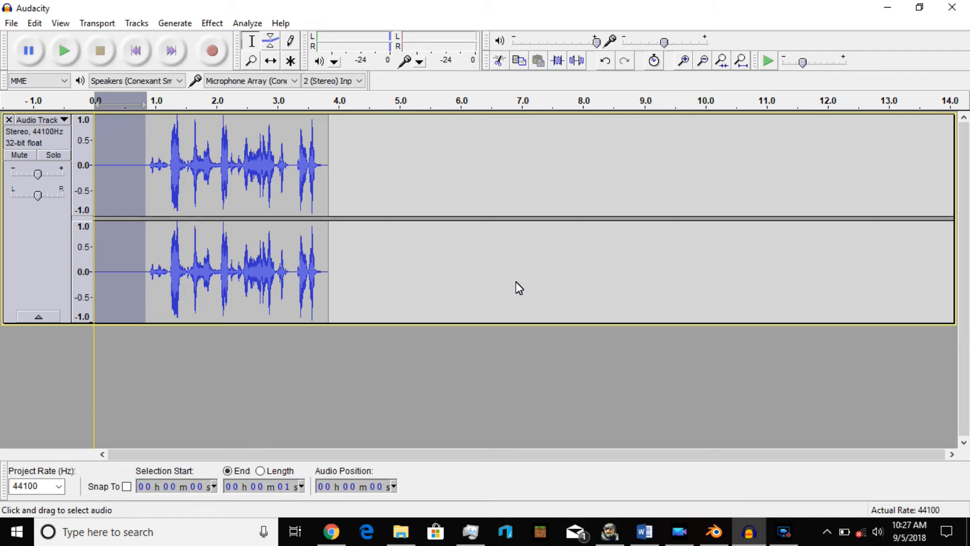
key(Delete)
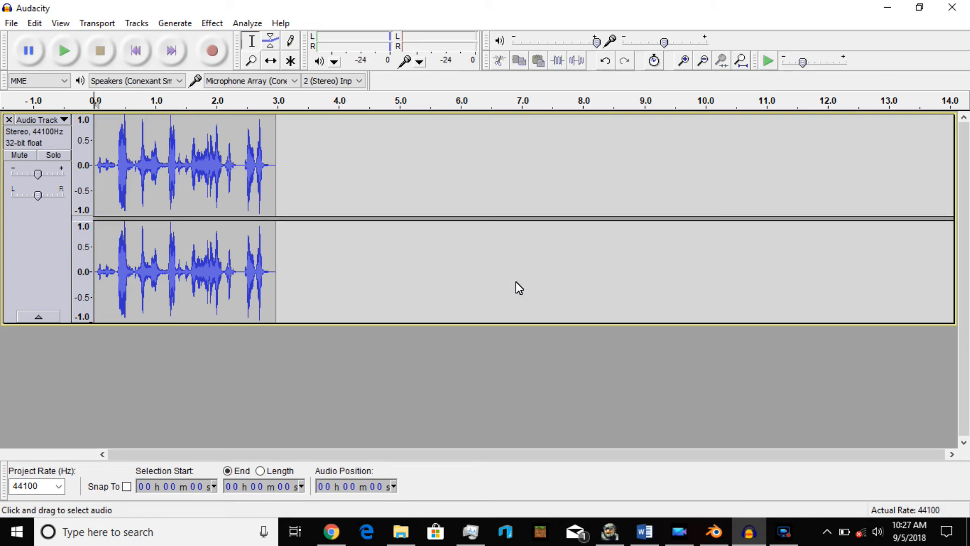
click(64, 51)
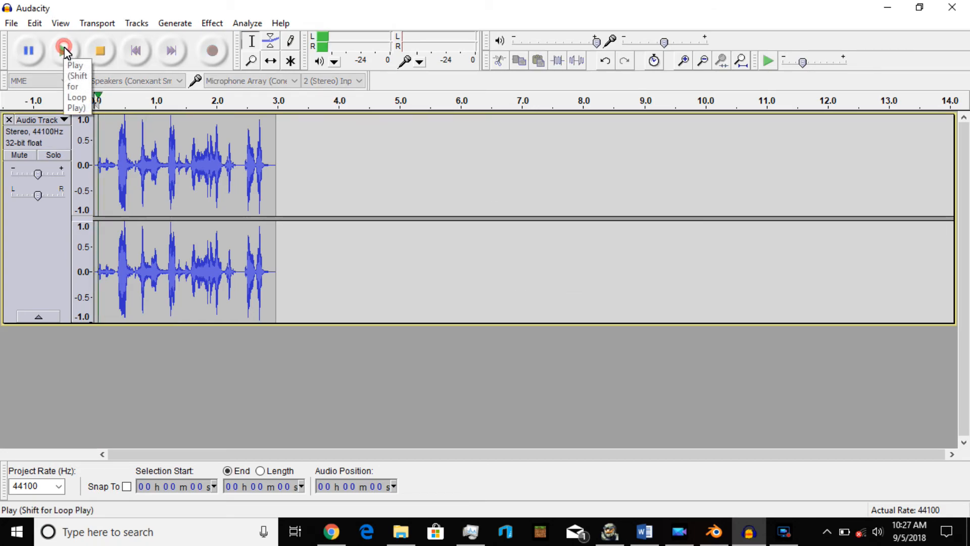